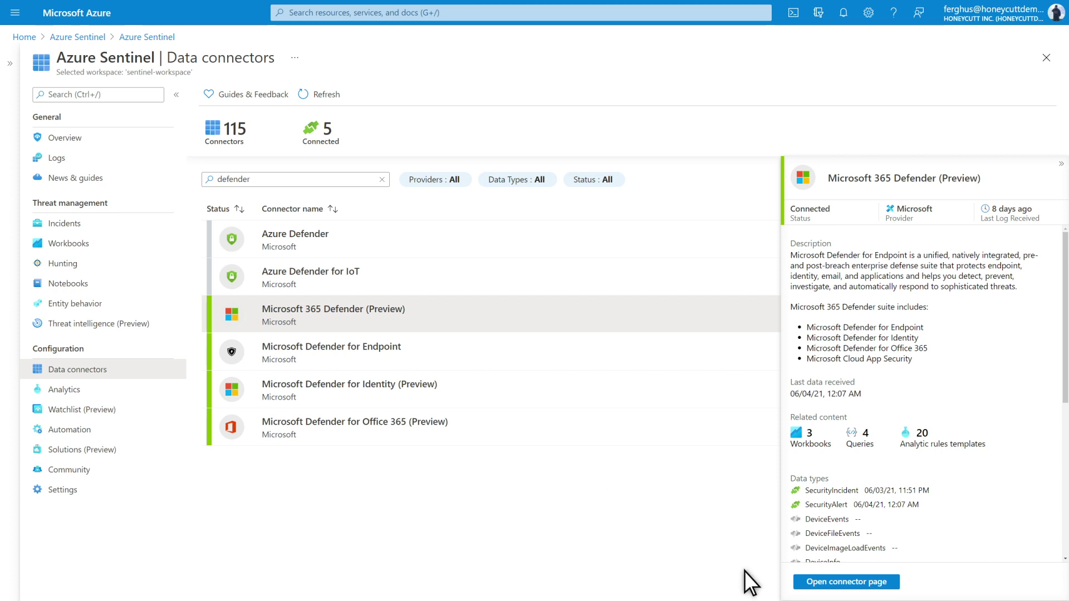
- Open the Microsoft 365 Defender (Preview) connector page from the connector details pane
click(805, 587)
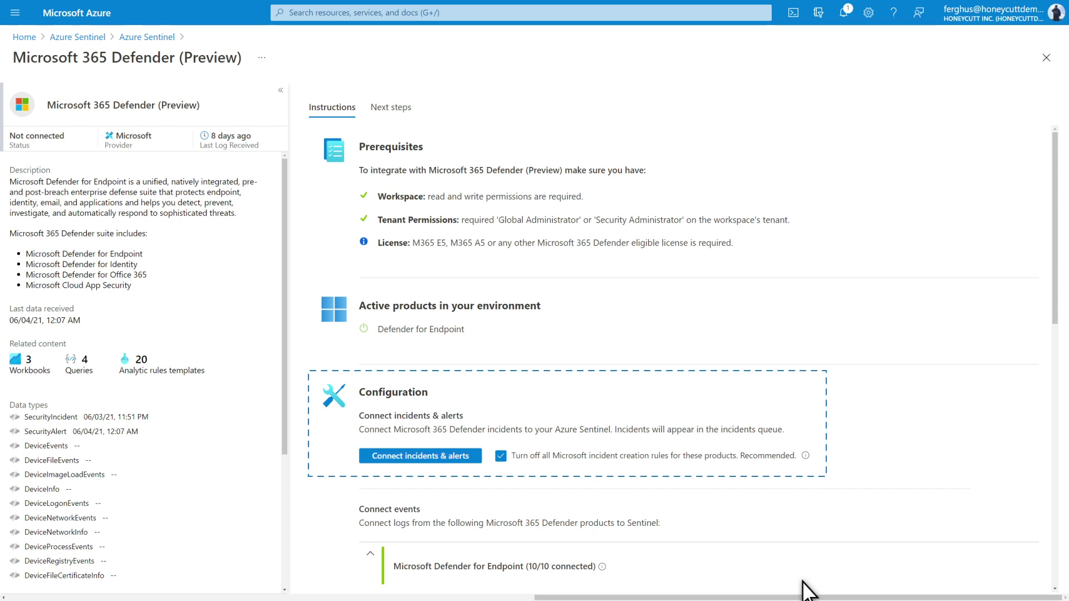
- Connect Microsoft 365 Defender incidents and alerts to the Sentinel workspace
click(368, 456)
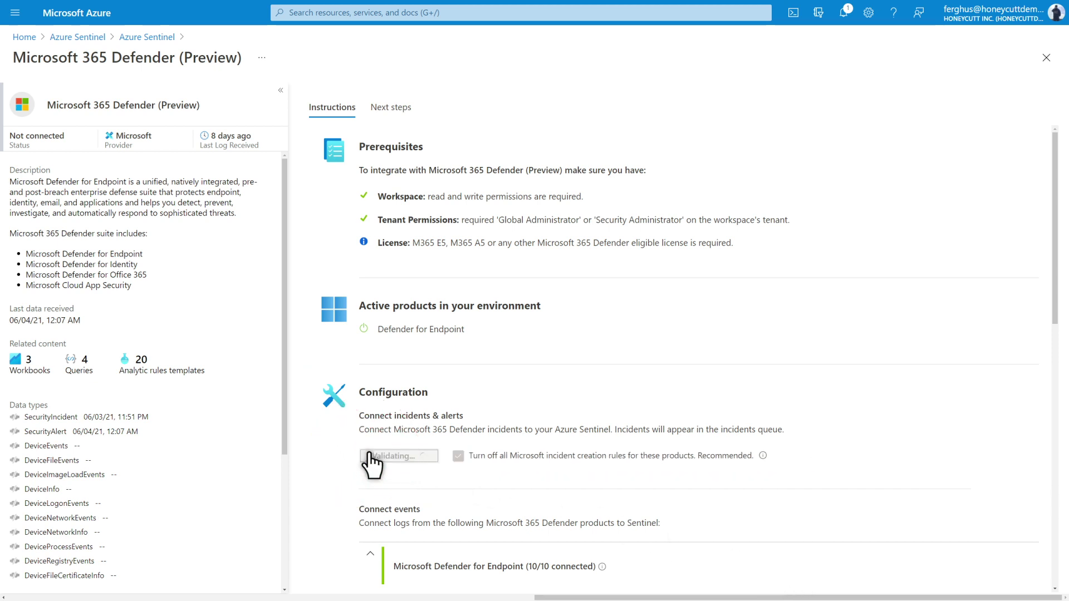
click(1054, 395)
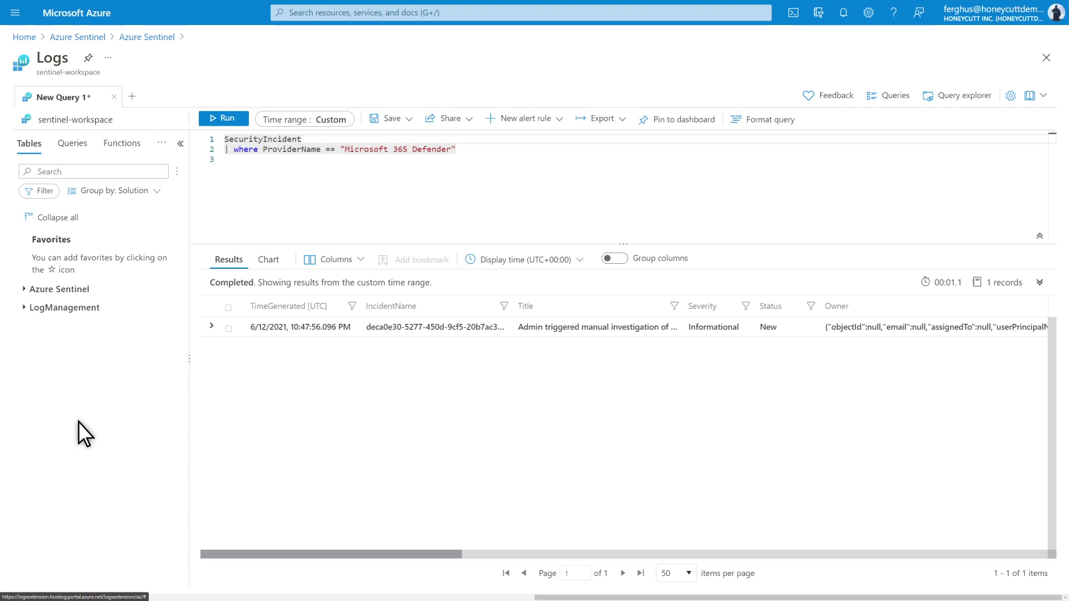
- Expand the Microsoft 365 Defender SecurityIncident result row to view its fields
click(212, 326)
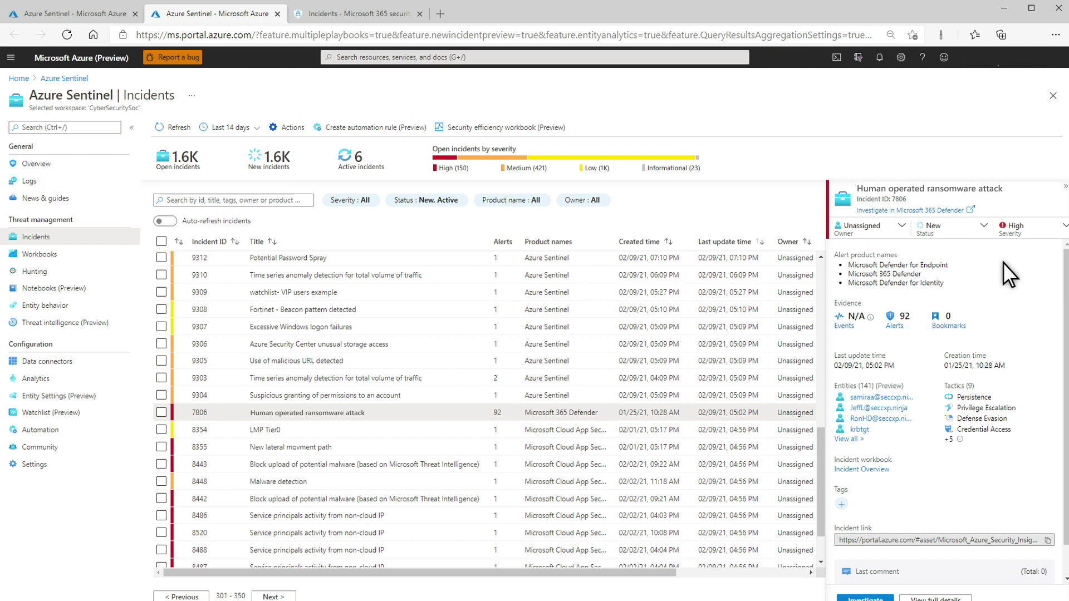
- Investigate the 'Human operated ransomware attack' incident (ID 7806) in its investigation graph
click(934, 211)
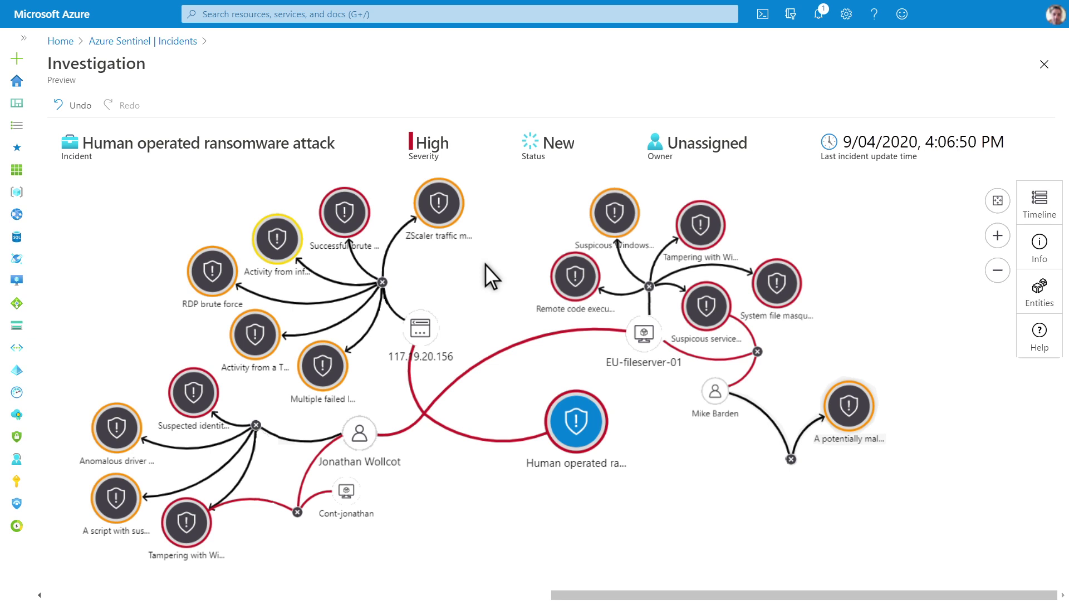
- Select the 'ZScaler traffic matched to known malicious threat intelligence' alert node to view its details
click(441, 211)
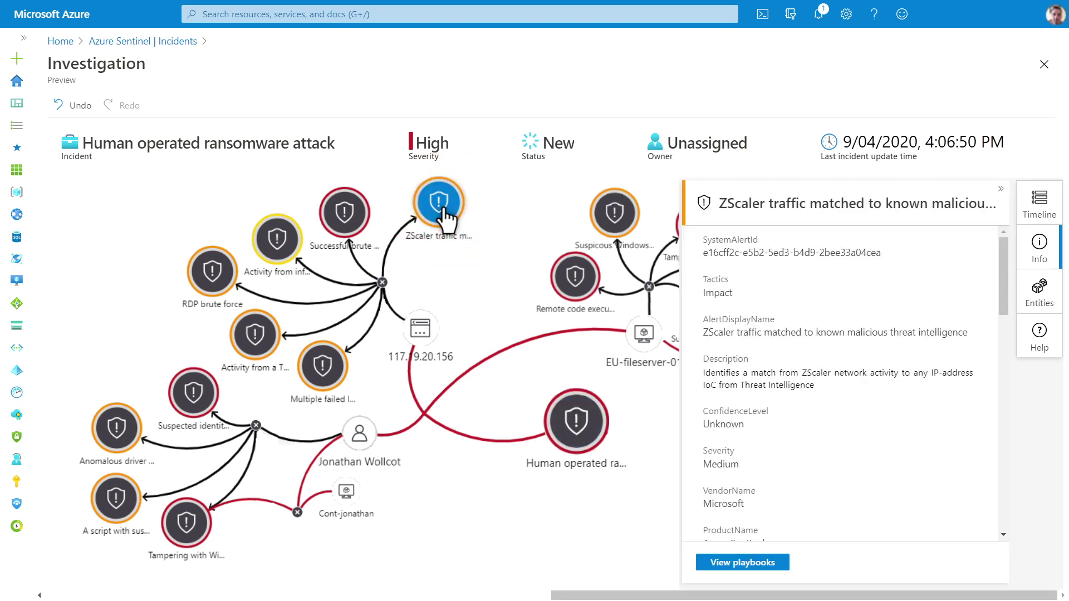